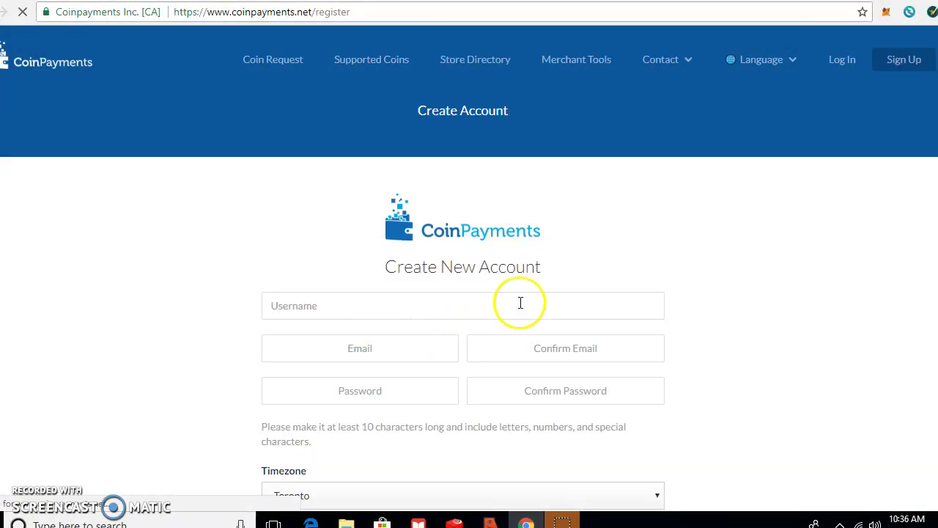
Set the registration form's timezone to Dhaka, allow emails from CoinPayments and agree to the Terms of Service.
scroll(445, 272, "down", 2)
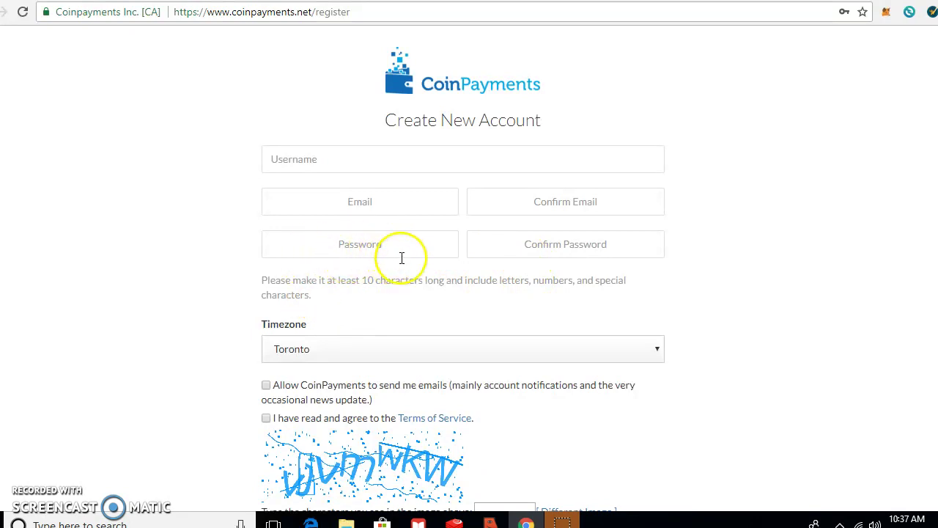
scroll(401, 258, "down", 1)
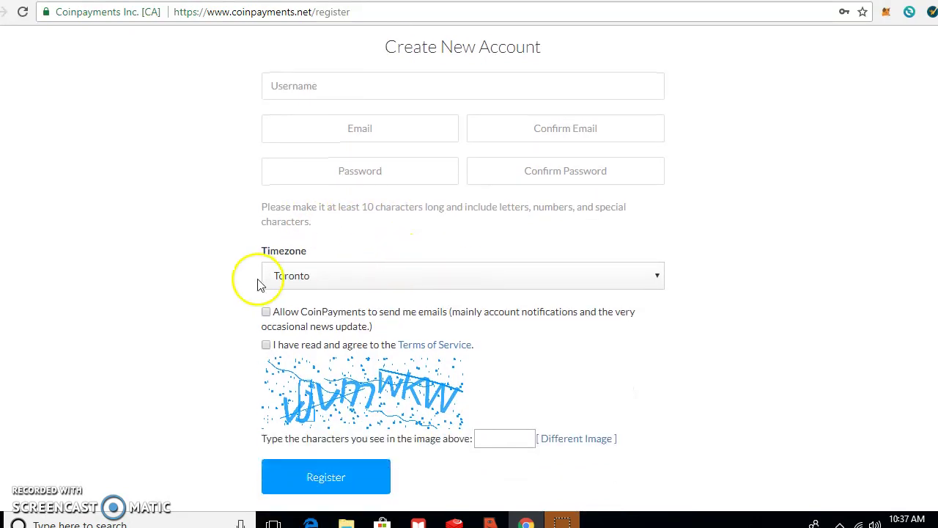
left_click(655, 279)
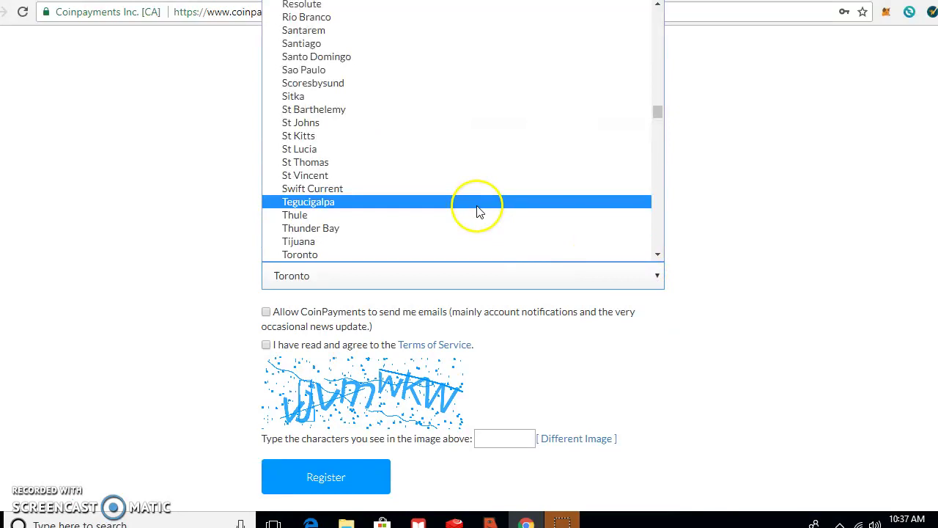
scroll(323, 232, "down", 5)
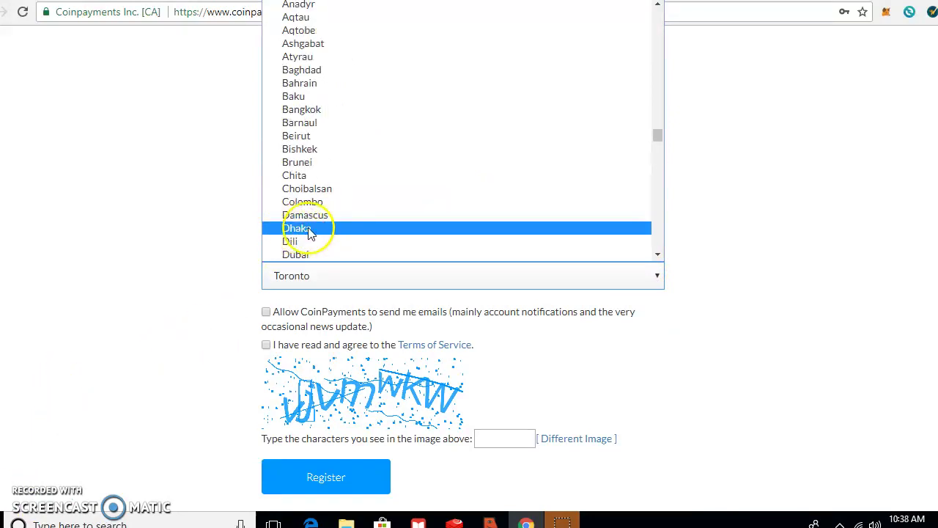
left_click(310, 229)
left_click(265, 311)
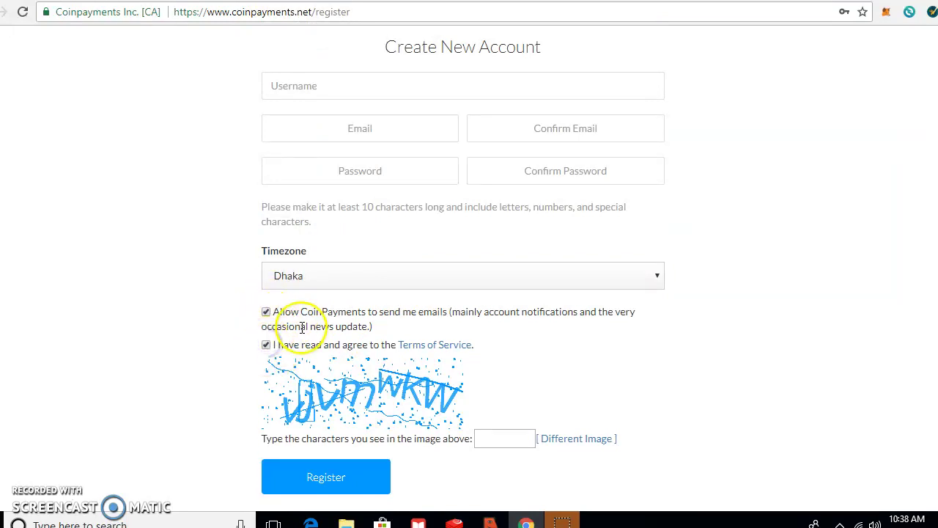
Look over the captcha, email and password fields of the new account form.
scroll(304, 318, "down", 2)
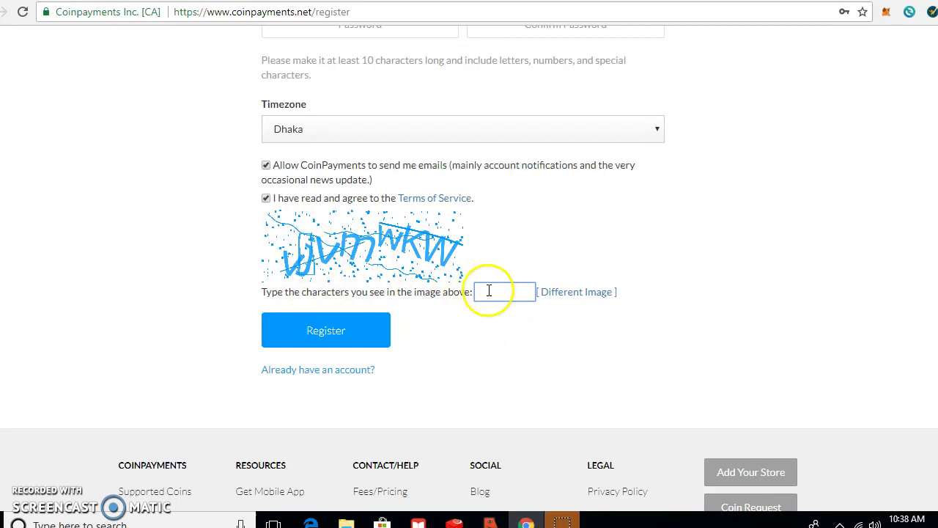
left_click(329, 330)
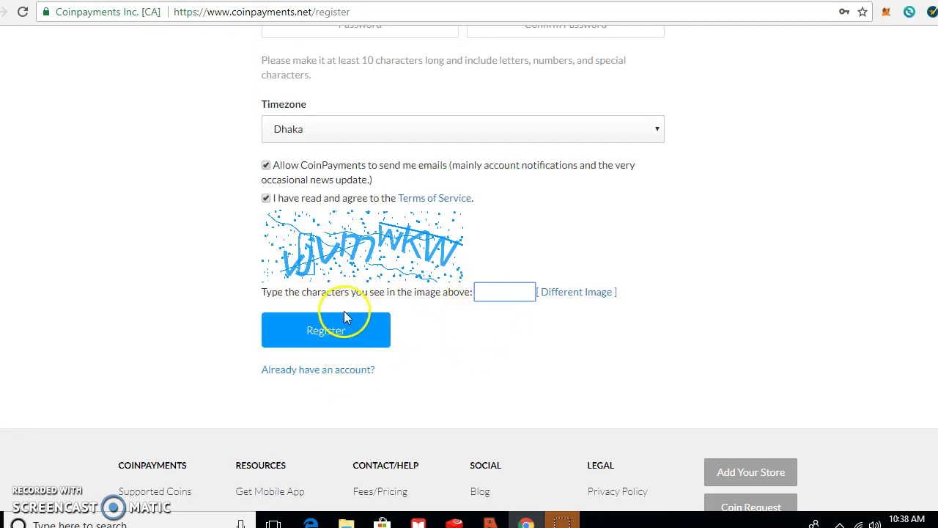
scroll(344, 154, "up", 1)
scroll(343, 154, "up", 2)
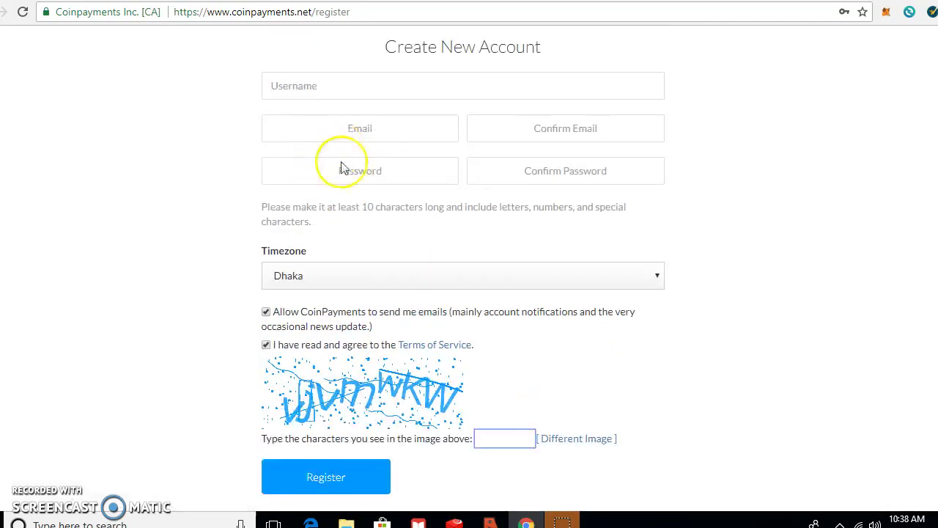
left_click(341, 128)
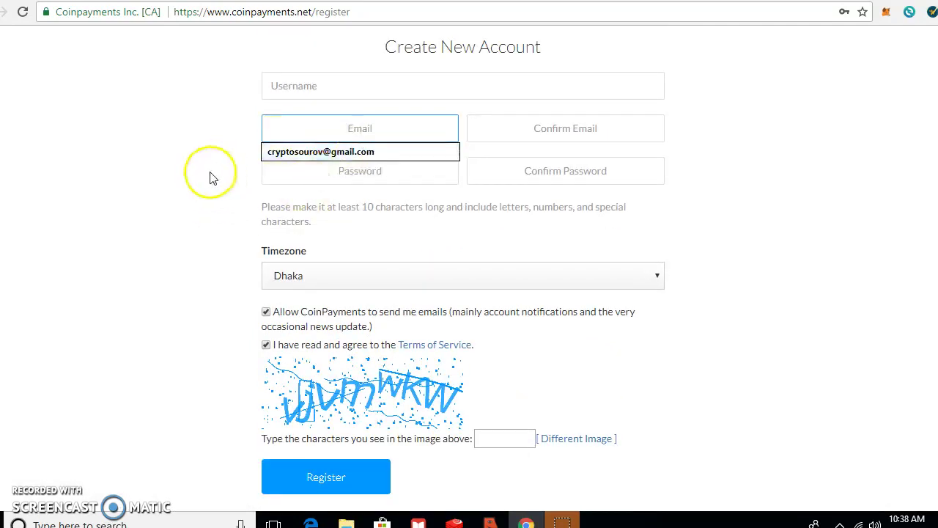
left_click(202, 261)
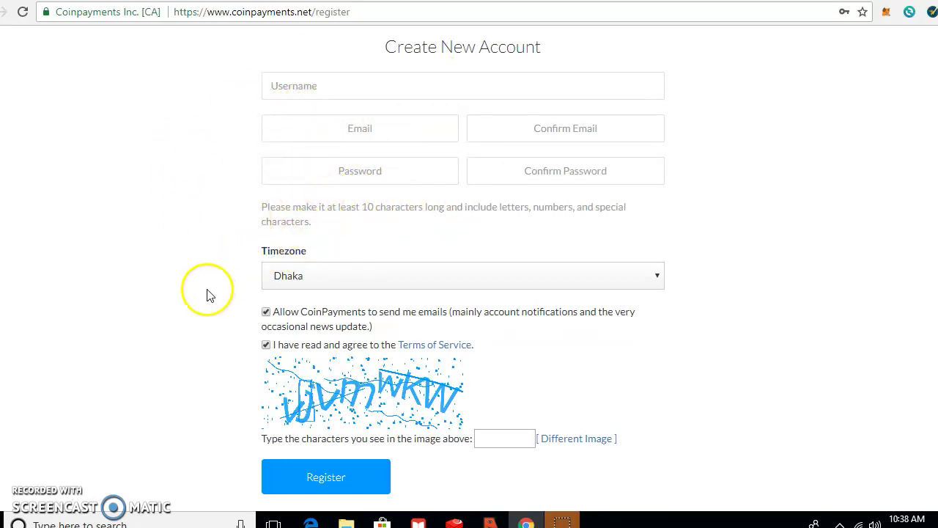
Log in to the existing account and submit the two-factor authentication code from the email.
scroll(226, 284, "up", 3)
left_click(831, 60)
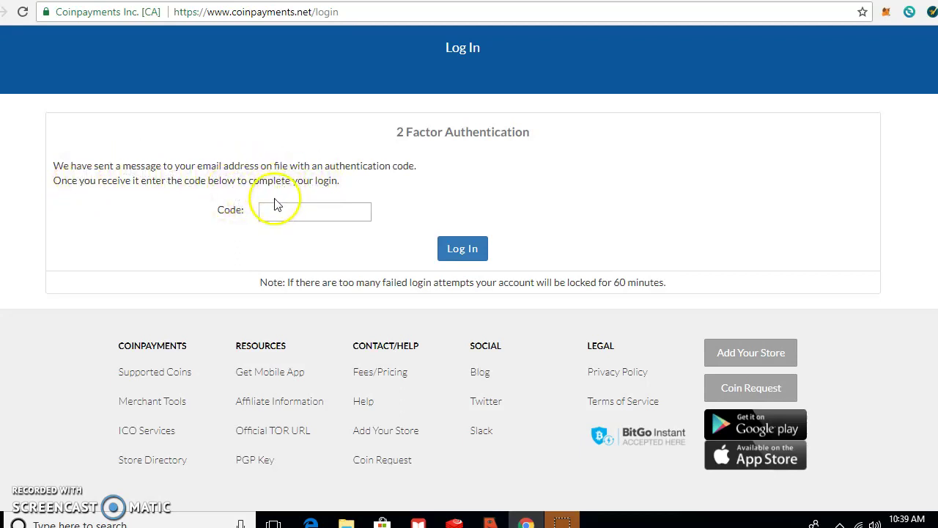
left_click(278, 210)
left_click(456, 250)
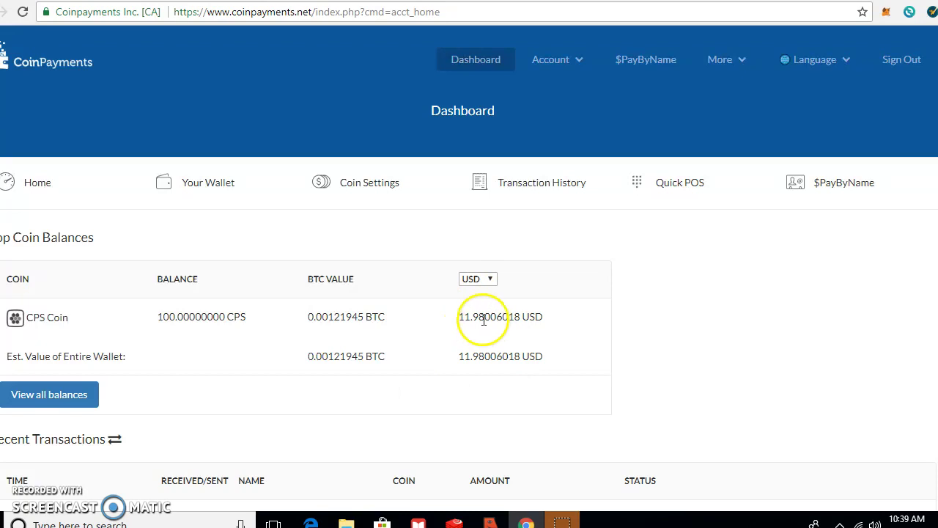
Examine the top coin balances and recent transactions on the account dashboard.
scroll(473, 334, "down", 1)
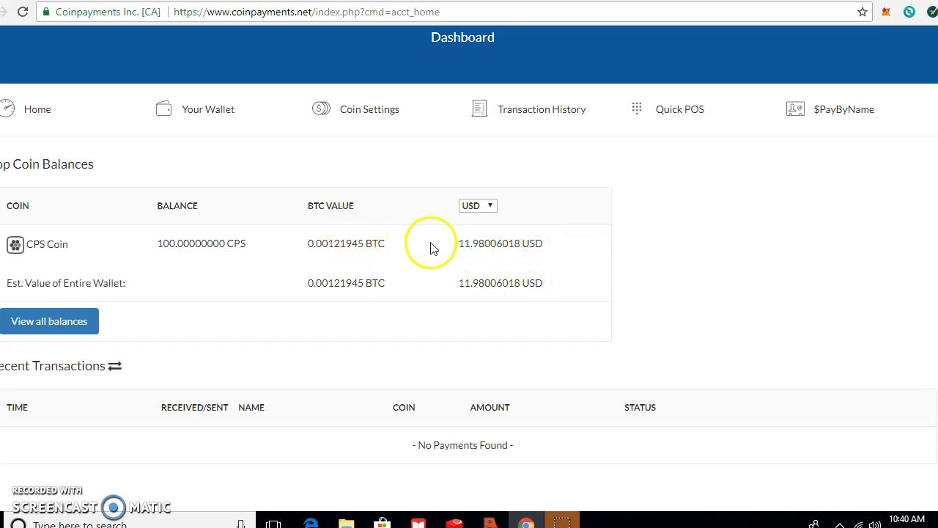
scroll(425, 255, "down", 2)
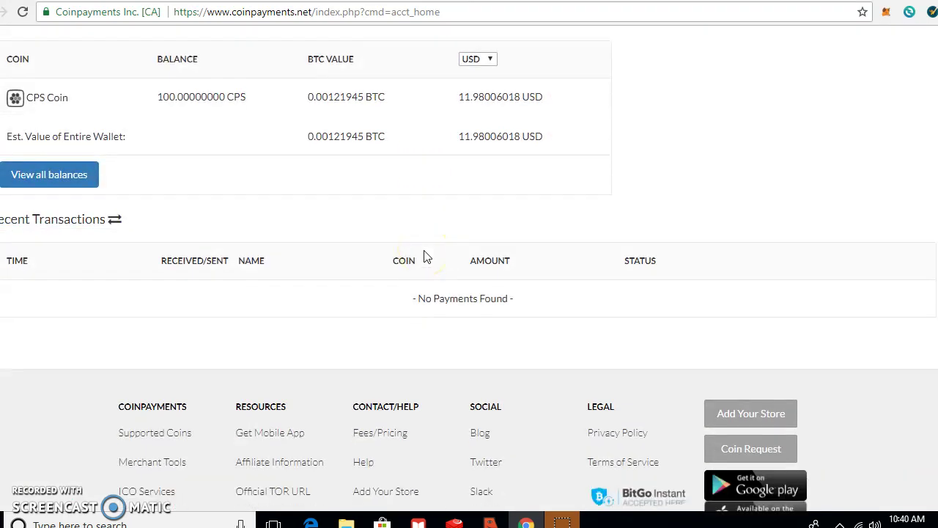
scroll(425, 256, "up", 3)
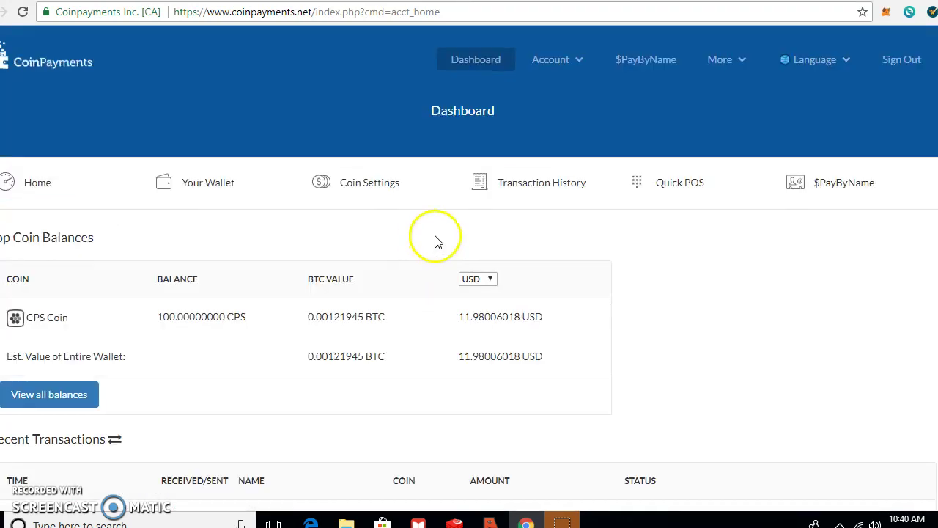
Open the transaction history and review the wallet history options and the History Search & Export form.
left_click(532, 192)
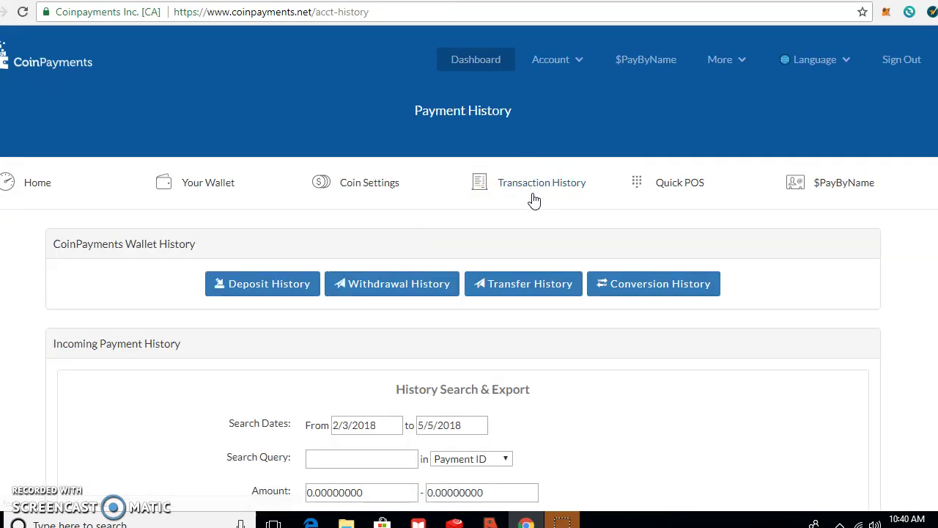
scroll(534, 205, "down", 5)
scroll(535, 210, "down", 1)
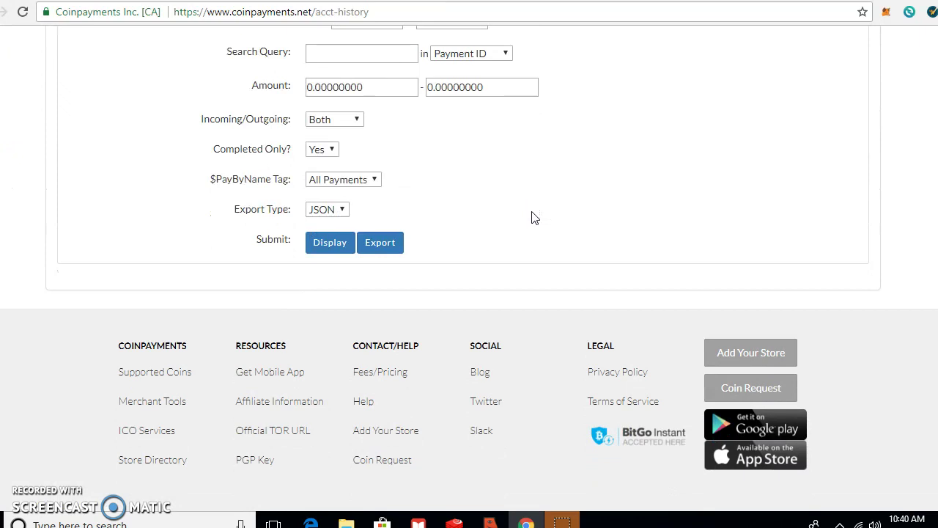
scroll(513, 253, "up", 4)
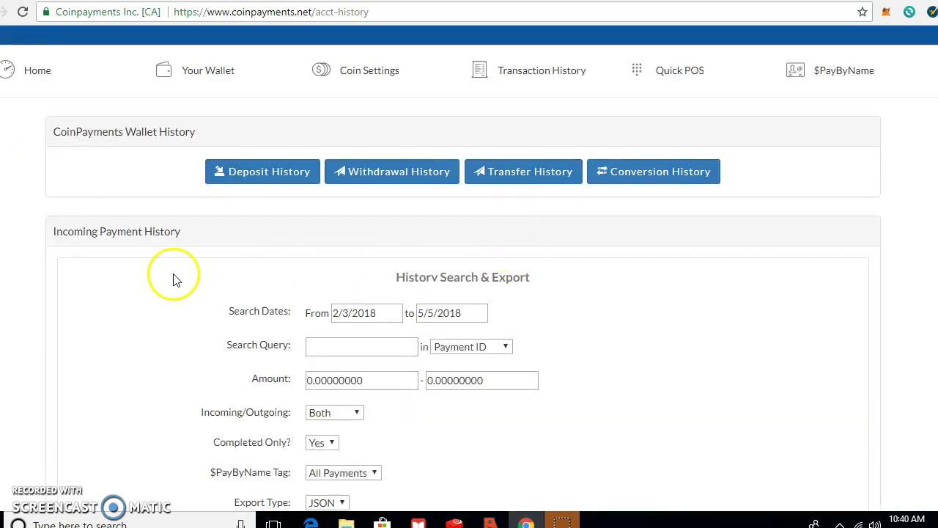
scroll(110, 275, "up", 2)
scroll(110, 274, "up", 1)
Open the account's wallet page and look over the first coins in the Coin Wallets list.
left_click(194, 193)
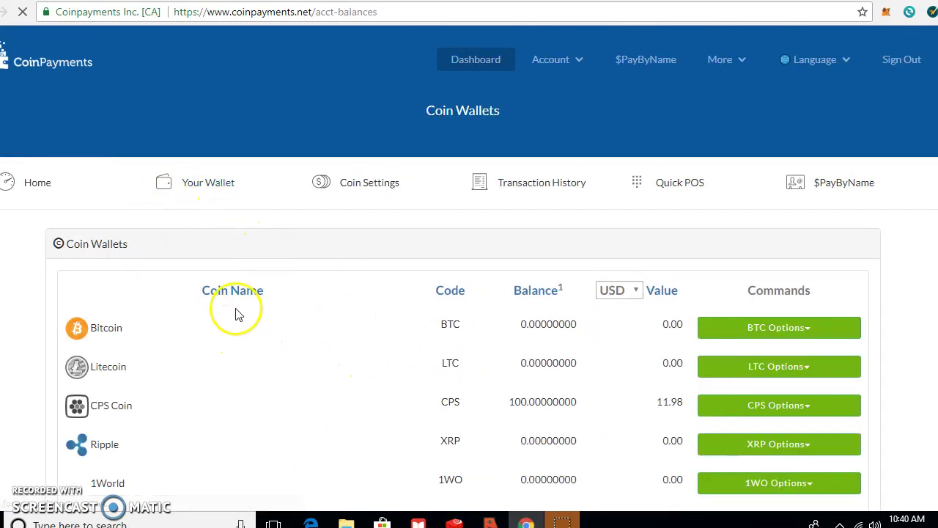
scroll(236, 313, "down", 2)
scroll(153, 325, "down", 2)
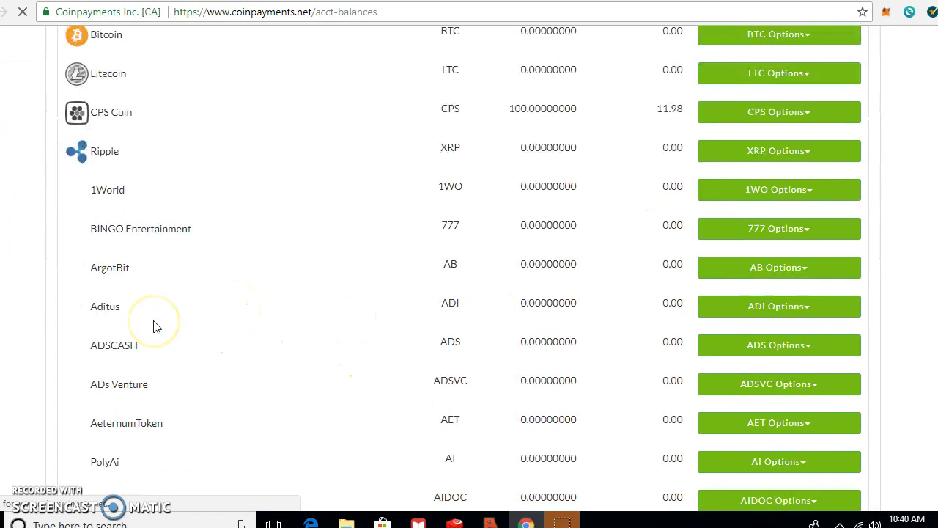
scroll(139, 293, "up", 2)
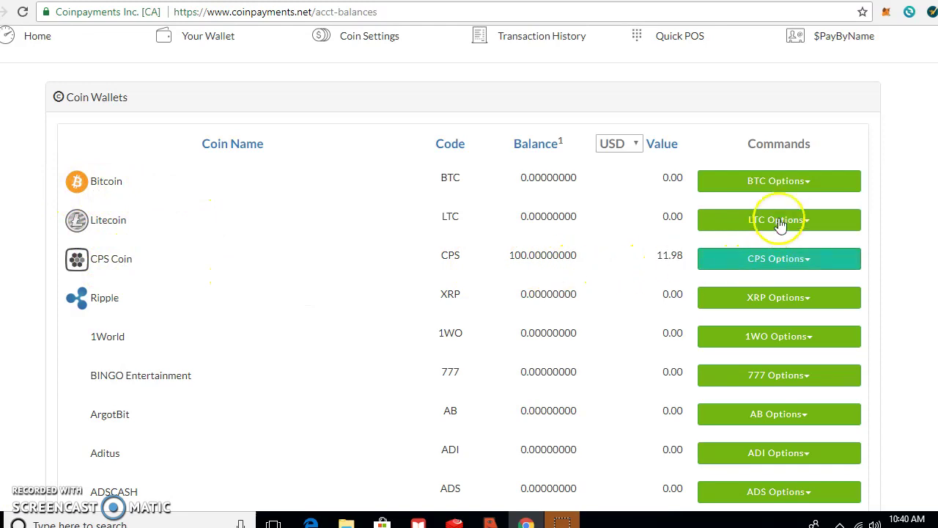
View the available commands for the Bitcoin wallet and for the CPS Coin wallet.
left_click(806, 184)
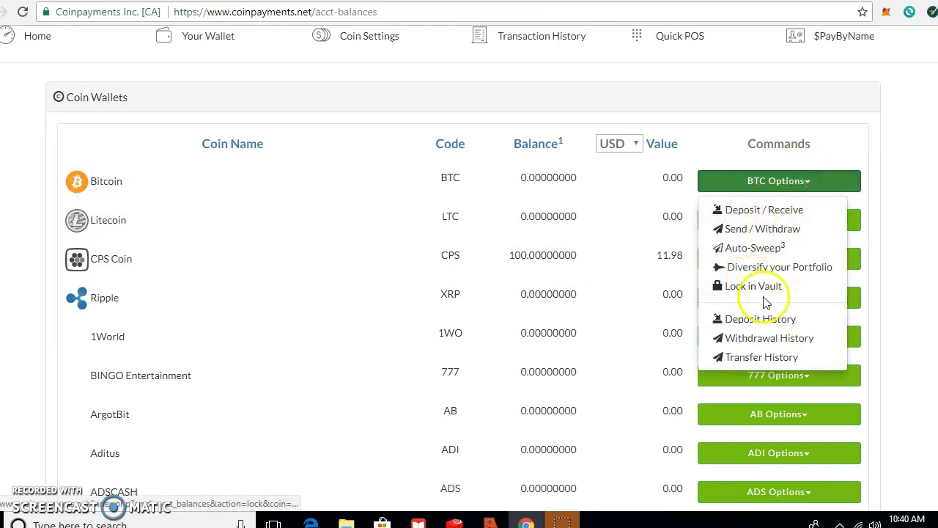
left_click(886, 123)
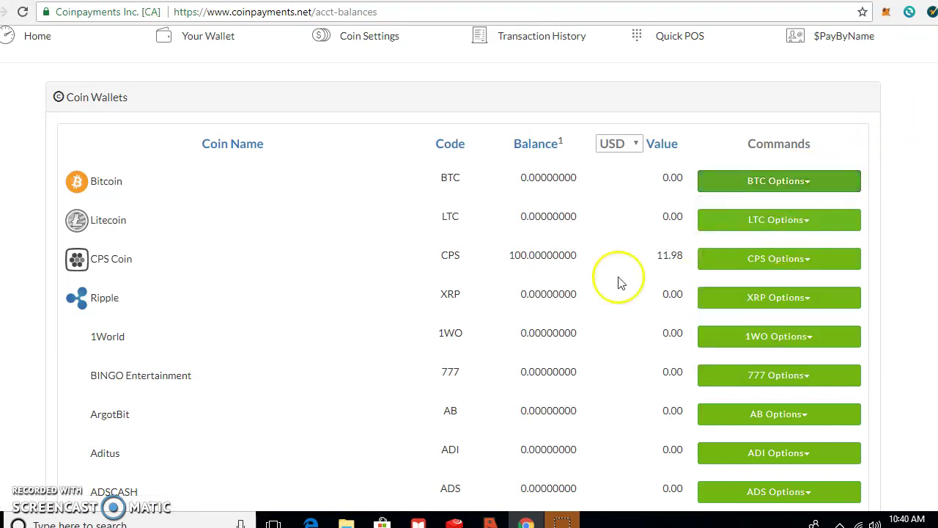
left_click(807, 267)
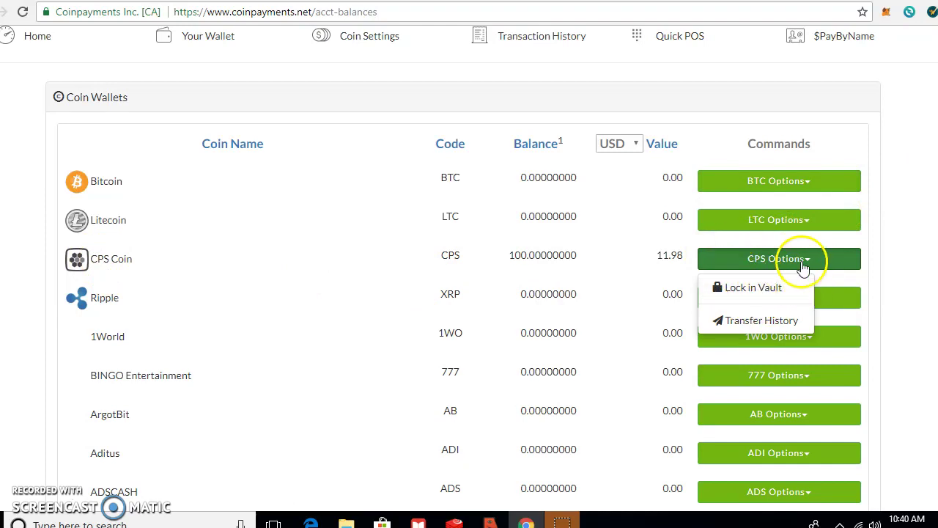
left_click(809, 265)
left_click(809, 265)
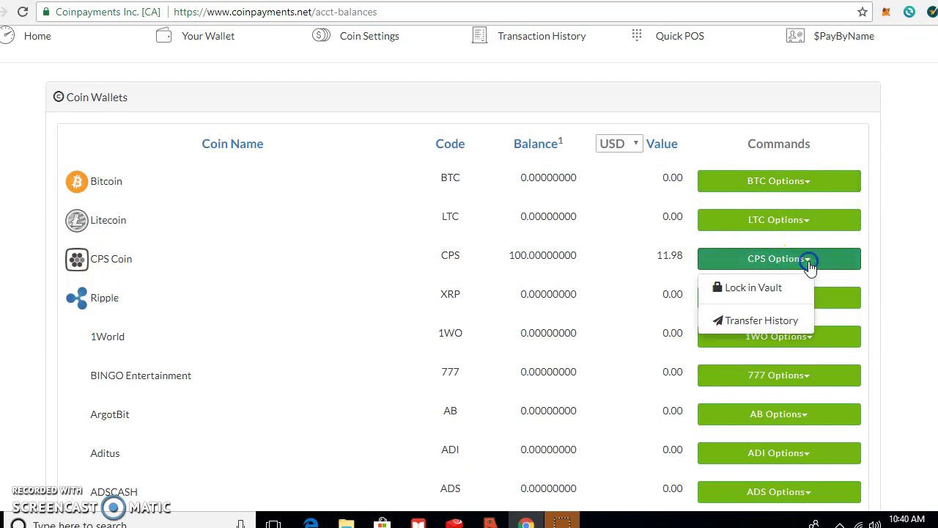
left_click(809, 265)
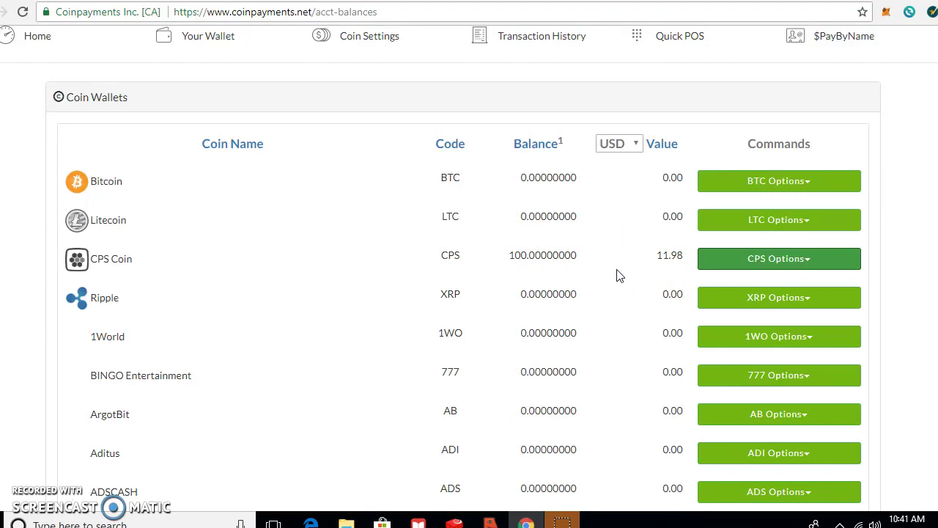
Browse the Coin Wallets list to examine which coins and tokens are supported, and return to its start.
scroll(503, 312, "down", 2)
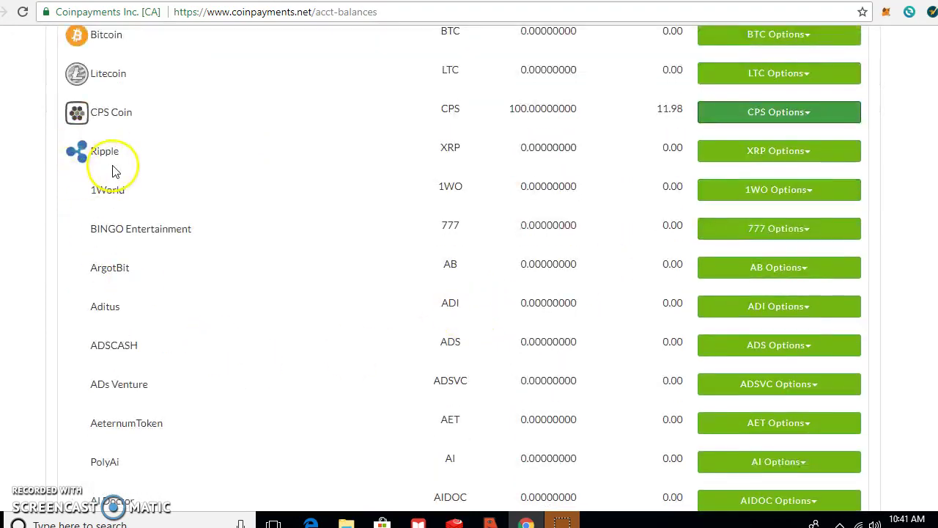
scroll(113, 208, "down", 20)
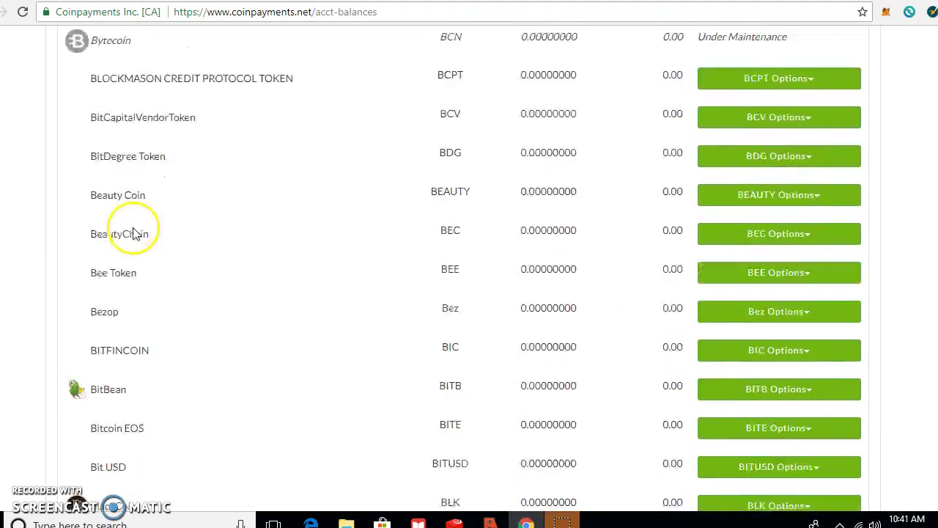
scroll(135, 229, "down", 3)
scroll(132, 230, "up", 3)
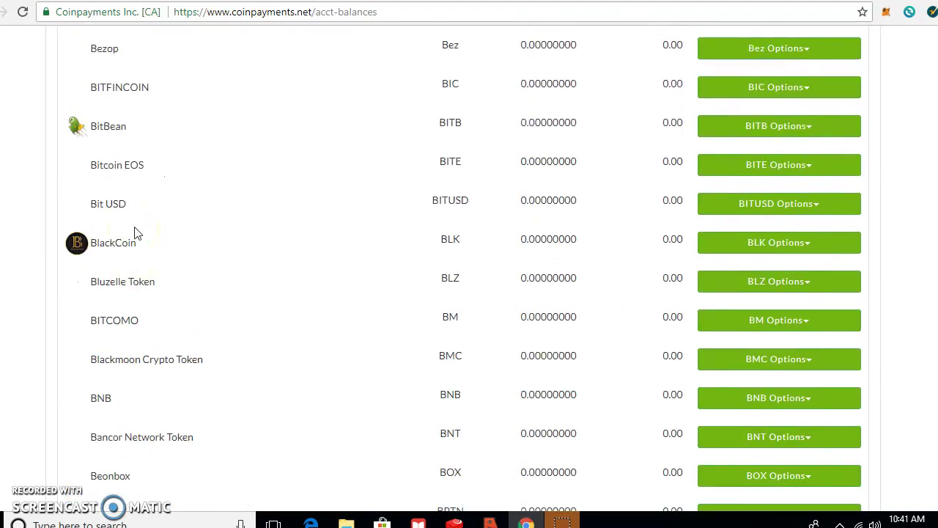
scroll(450, 176, "down", 11)
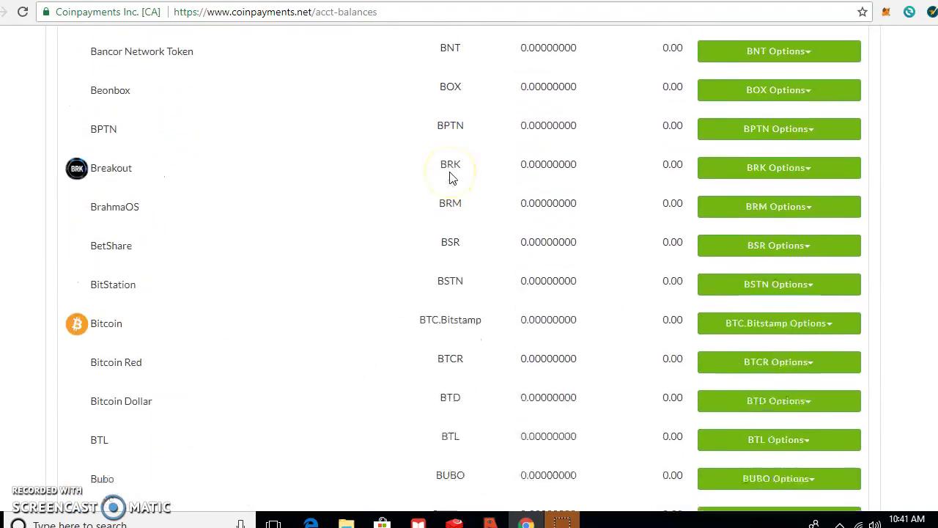
scroll(449, 175, "down", 16)
scroll(450, 176, "up", 6)
scroll(450, 172, "up", 20)
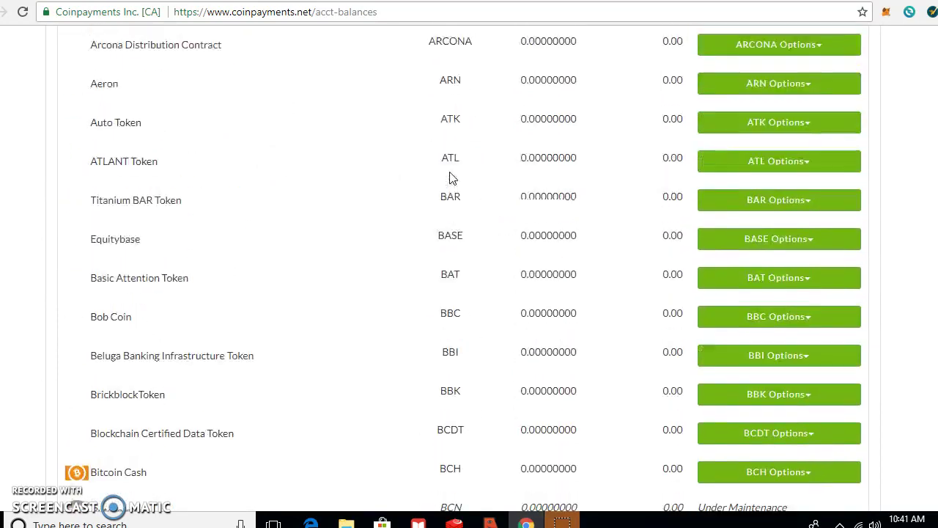
scroll(450, 172, "up", 15)
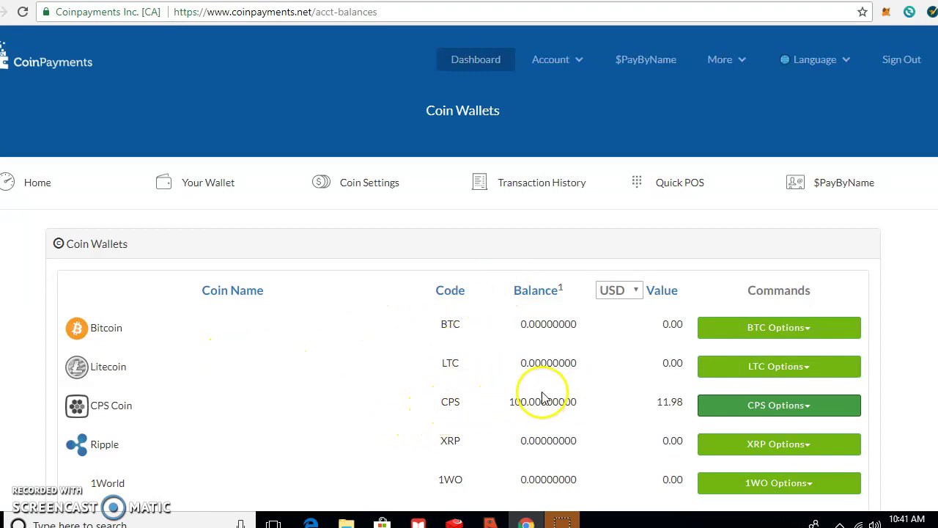
Open the Affiliate Information help page and review the referral links, sharing options and banners.
left_click(930, 451)
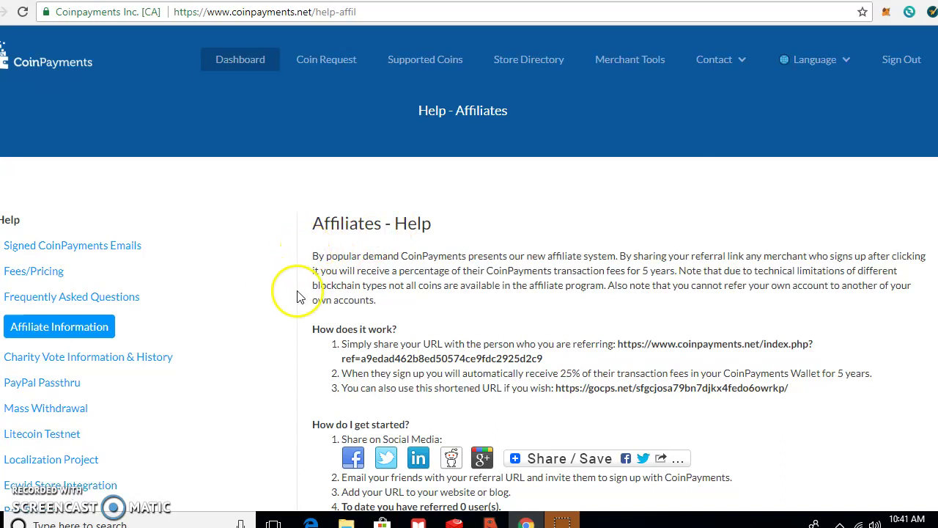
scroll(388, 234, "down", 2)
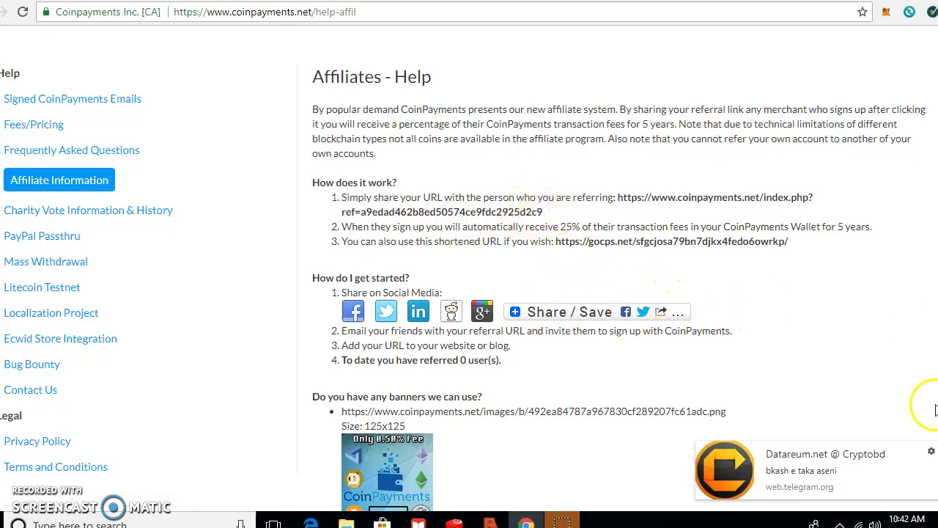
scroll(502, 359, "down", 3)
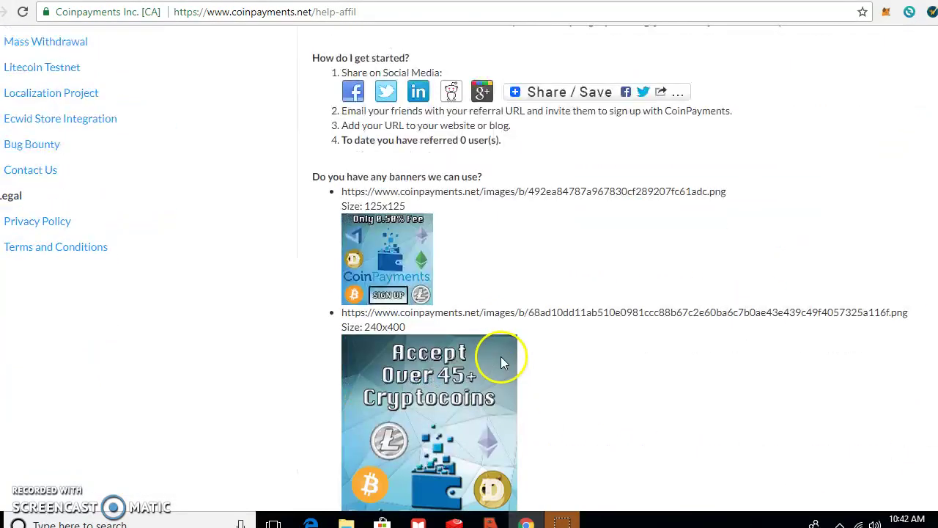
scroll(501, 356, "up", 4)
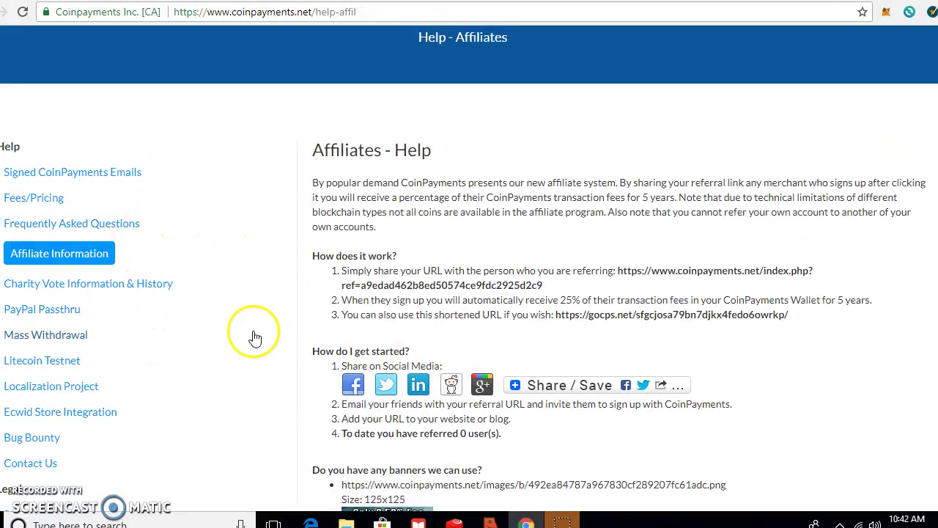